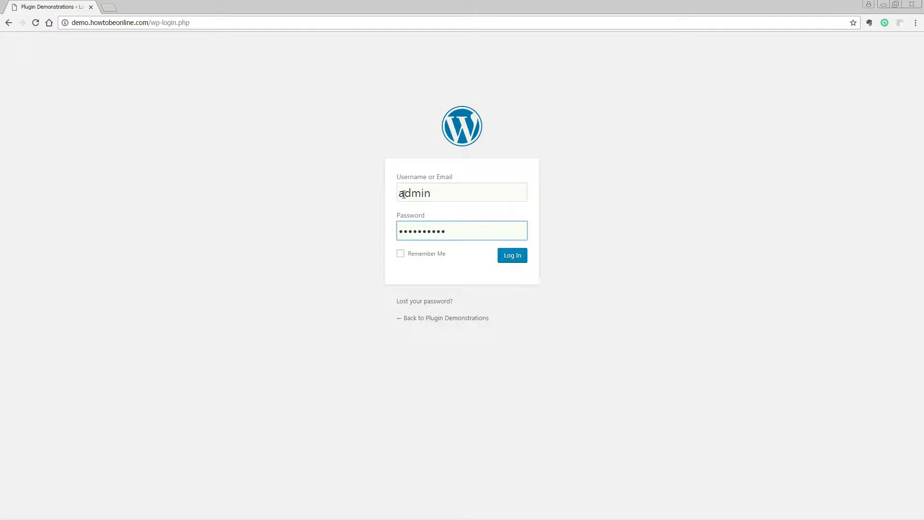
# - Log in, search the plugin directory for 'nelio', then install and activate Nelio AB Testing
pyautogui.press('Return')
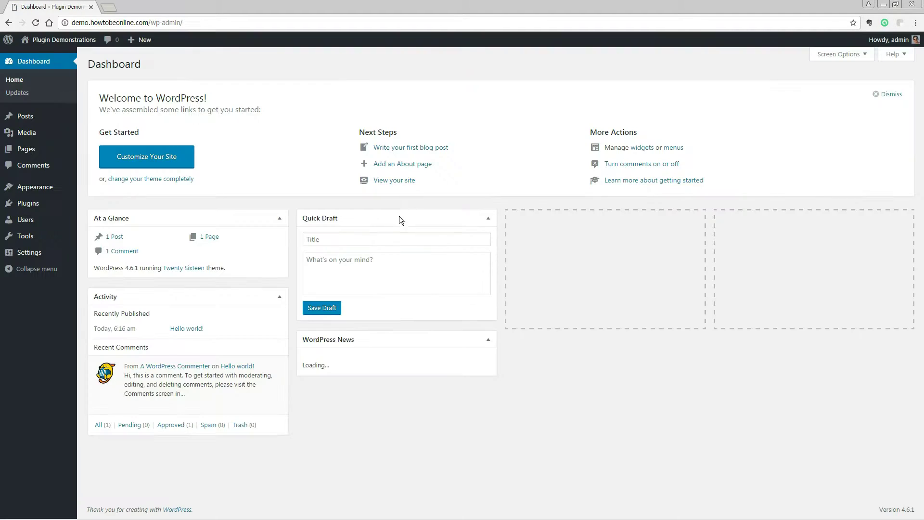
pyautogui.moveTo(28, 203)
pyautogui.click(98, 219)
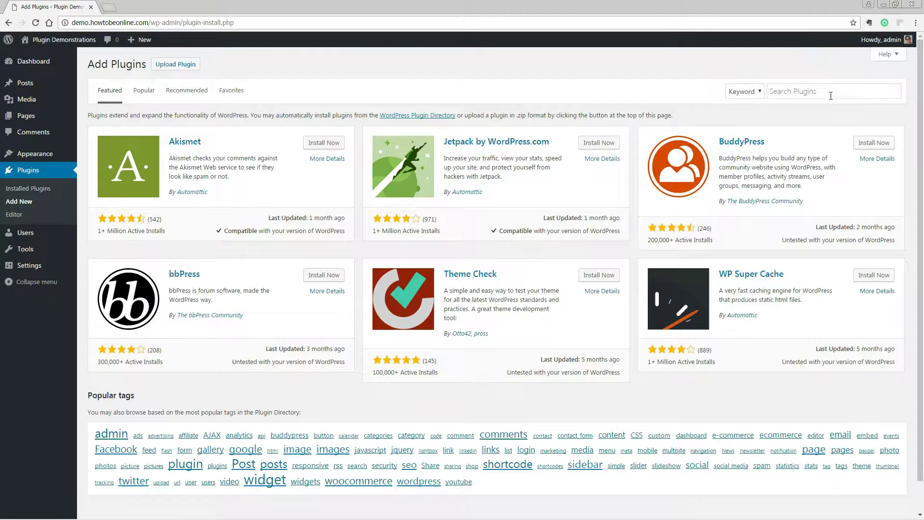
pyautogui.click(827, 91)
pyautogui.write('nelio')
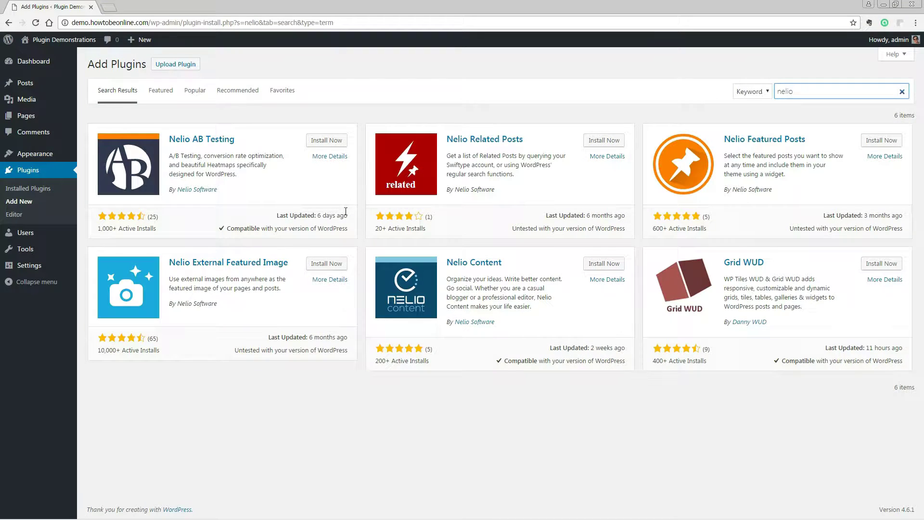
pyautogui.click(330, 141)
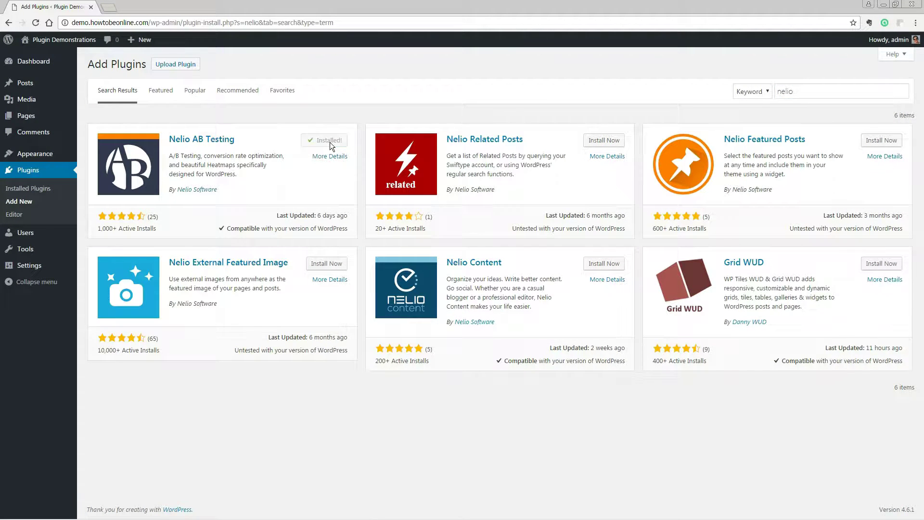
pyautogui.click(331, 142)
# - Zoom in and start the Nelio A/B Testing free trial from its dashboard
pyautogui.hotkey('ctrl', '+')
pyautogui.hotkey('ctrl', '+')
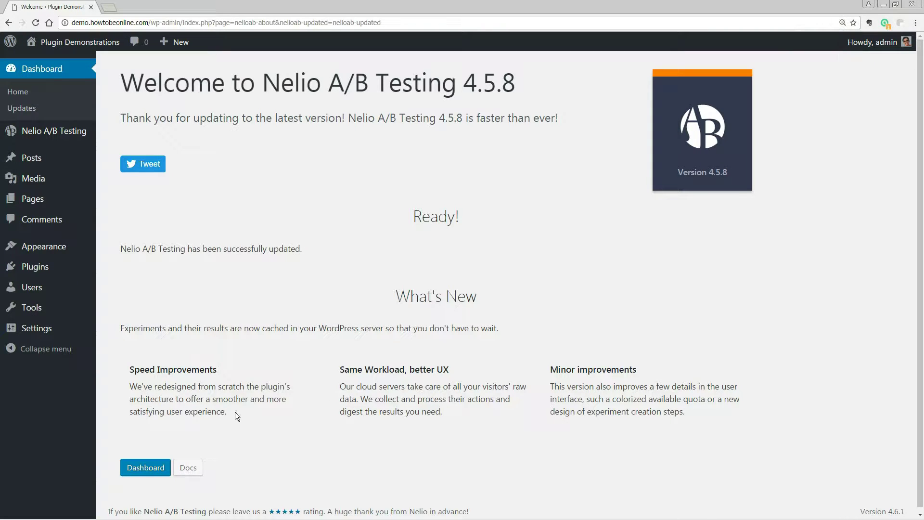
pyautogui.click(146, 467)
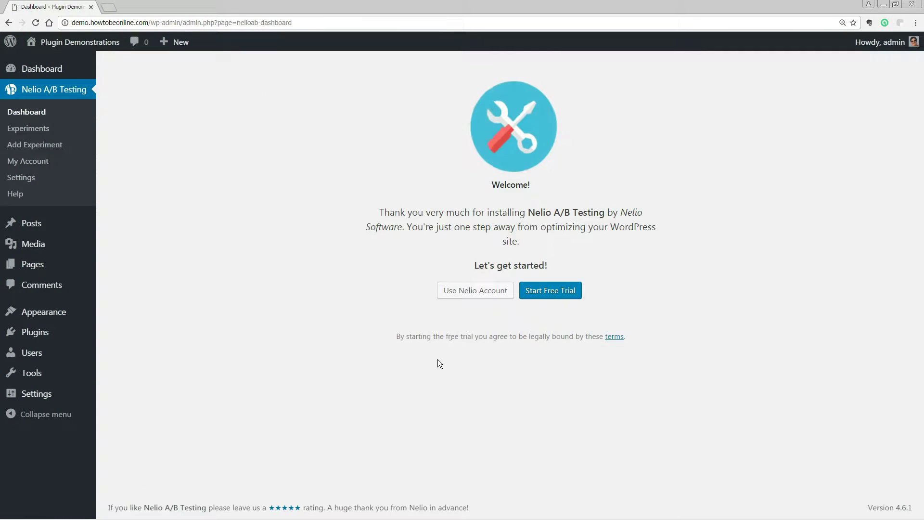
pyautogui.click(552, 292)
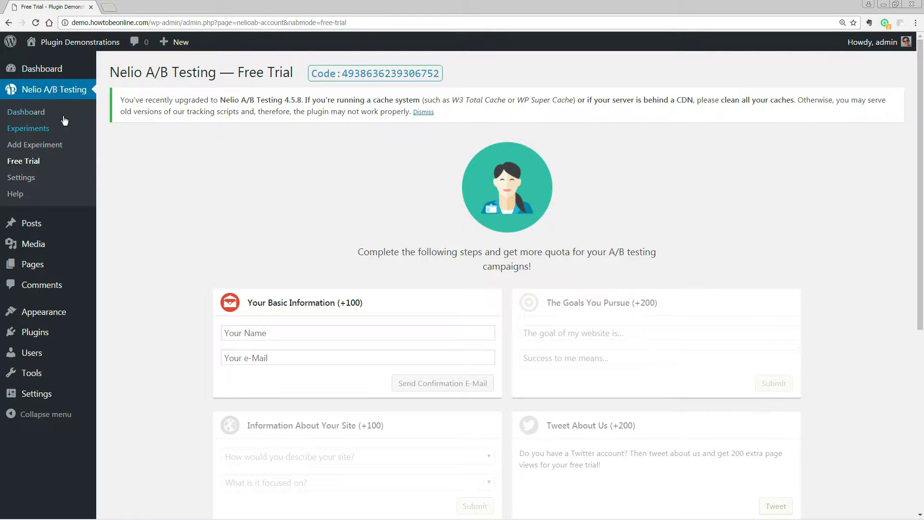
pyautogui.click(29, 113)
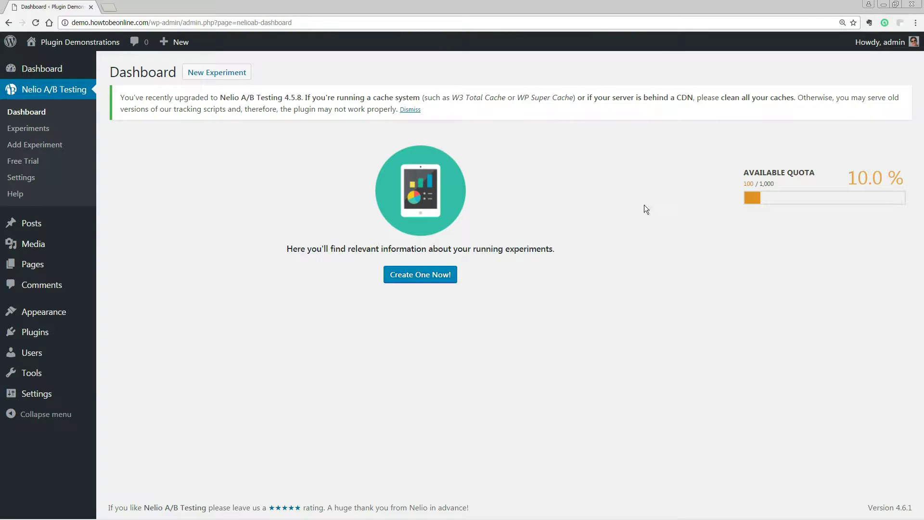
# - Create a page A/B test named 'Testing the page' with description 'This is for testing'
pyautogui.click(414, 278)
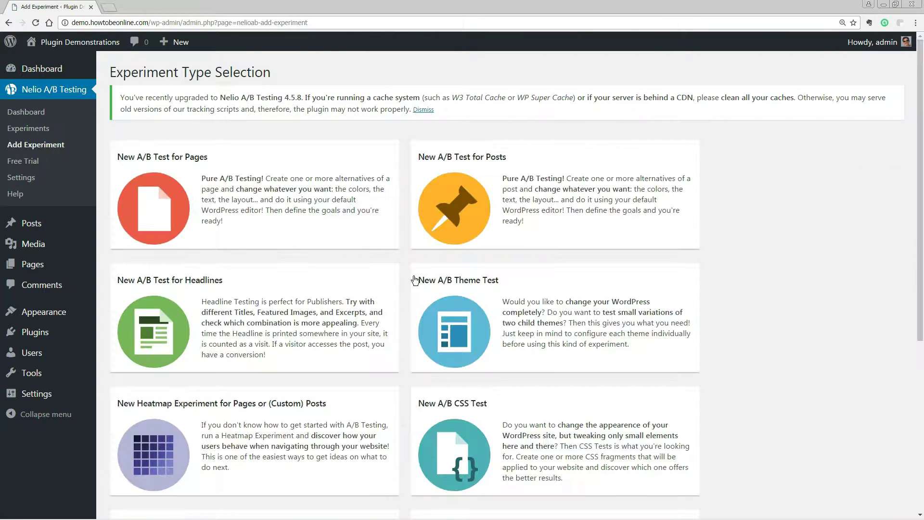
pyautogui.click(228, 202)
pyautogui.click(323, 263)
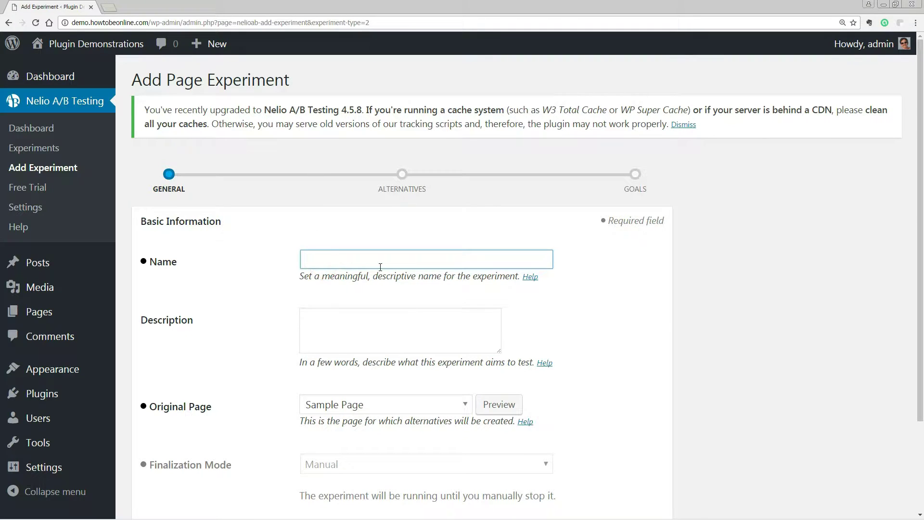
pyautogui.write('Testing the page')
pyautogui.click(378, 316)
pyautogui.write('This is for testing')
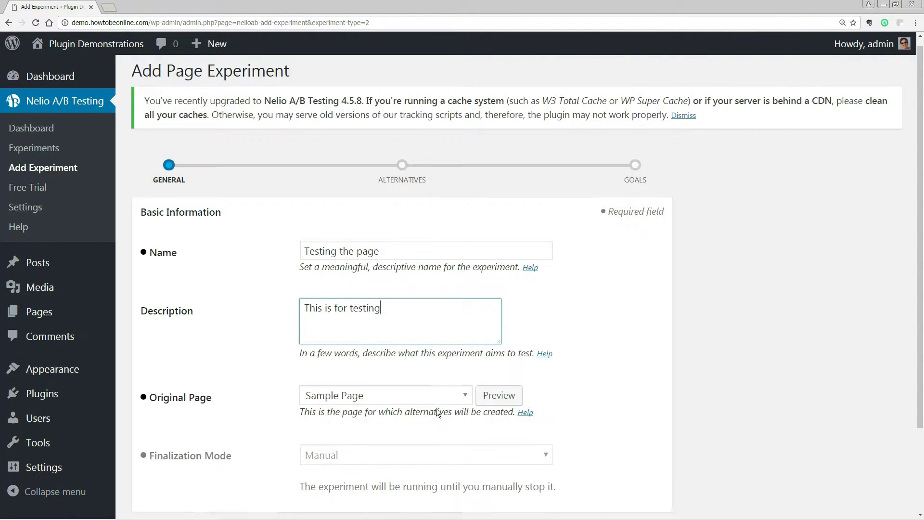
# - Choose Test Page #1 as the original page and continue to alternatives
pyautogui.scroll(-3, 466, 309)
pyautogui.click(462, 291)
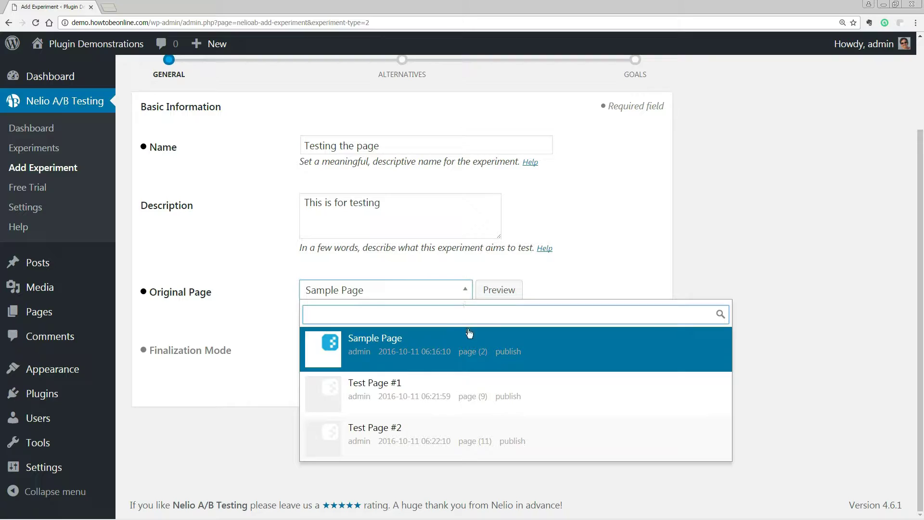
pyautogui.click(382, 387)
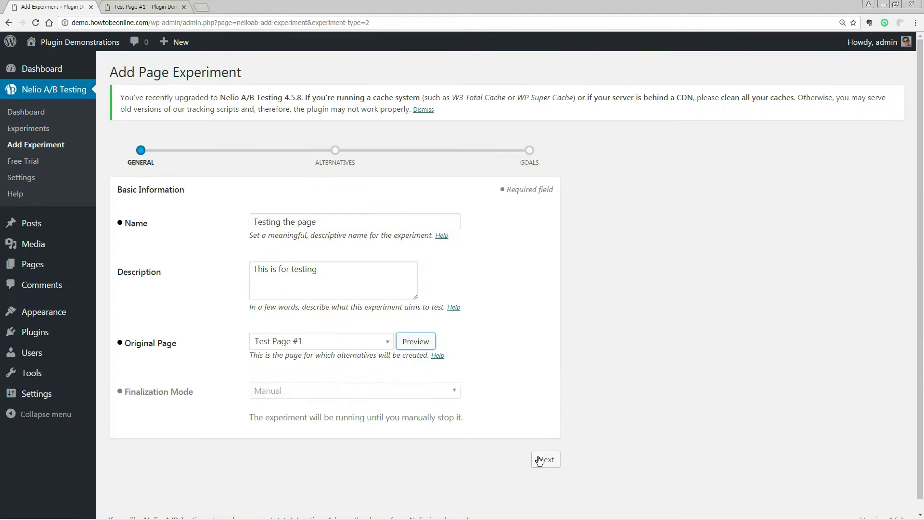
pyautogui.click(544, 458)
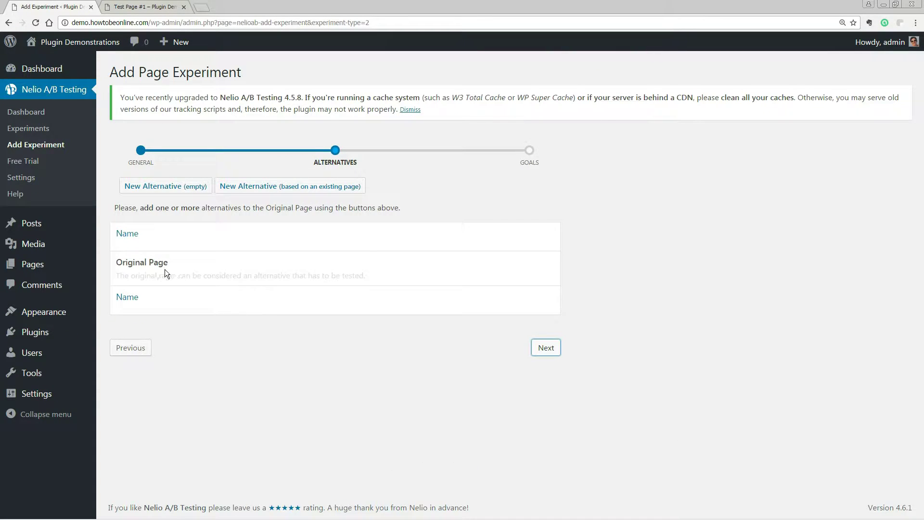
# - Create an alternative from existing page Test Page #2, named 'Test page 2'
pyautogui.click(242, 185)
pyautogui.click(235, 334)
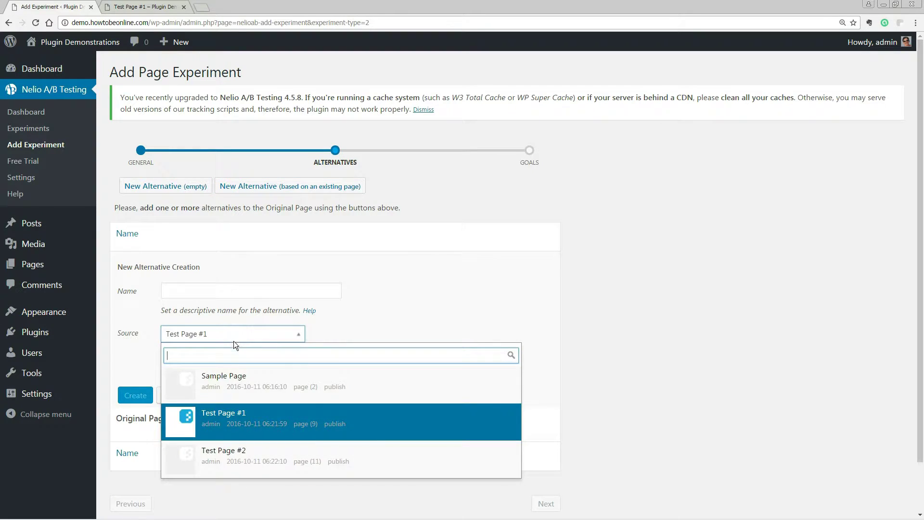
pyautogui.click(242, 457)
pyautogui.click(221, 292)
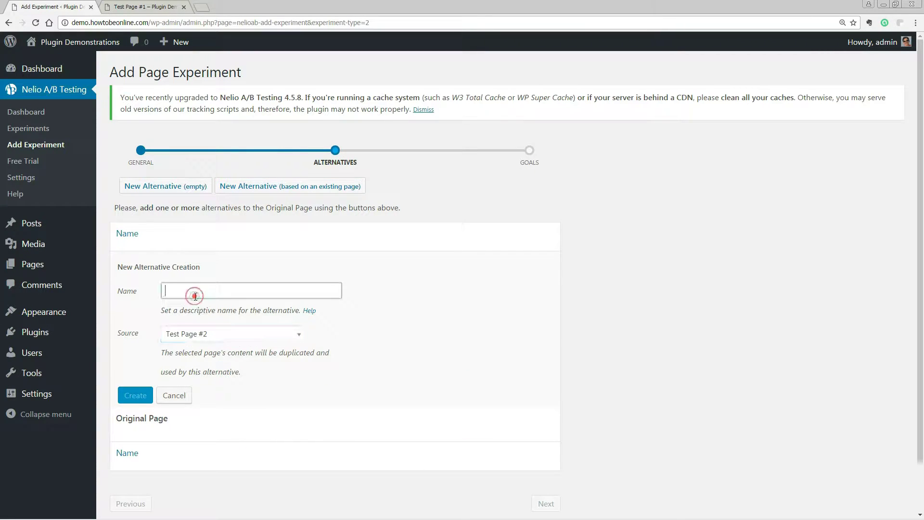
pyautogui.write('Test page 2')
pyautogui.scroll(-1, 490, 418)
pyautogui.click(133, 347)
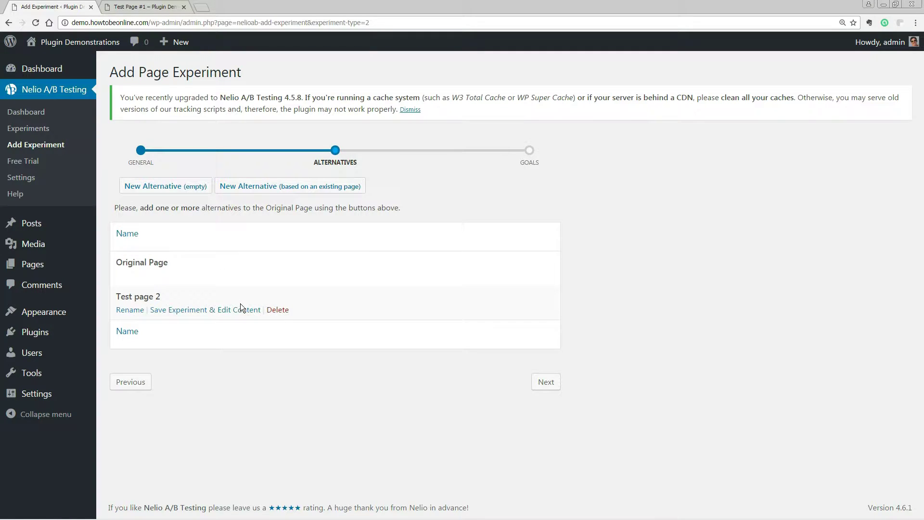
pyautogui.moveTo(236, 304)
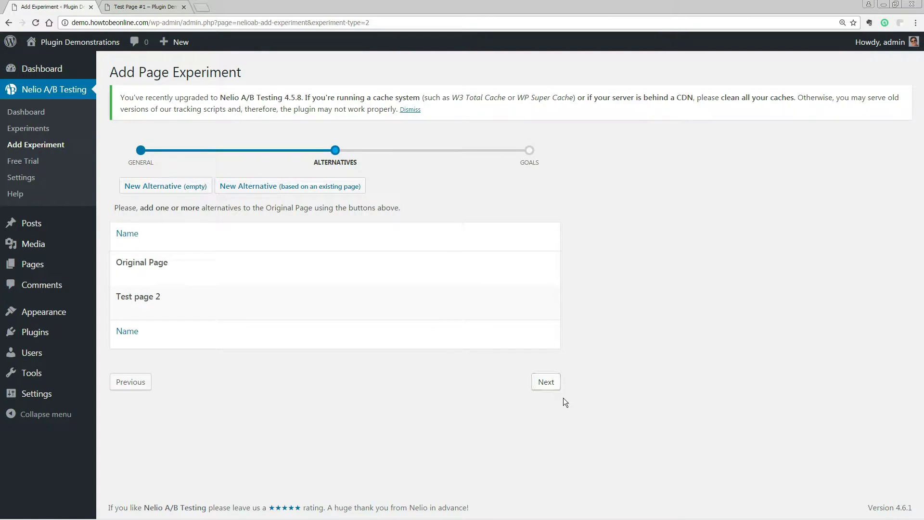
# - Set the conversion goal to a page visit of Test Page #2 and create the experiment
pyautogui.click(547, 382)
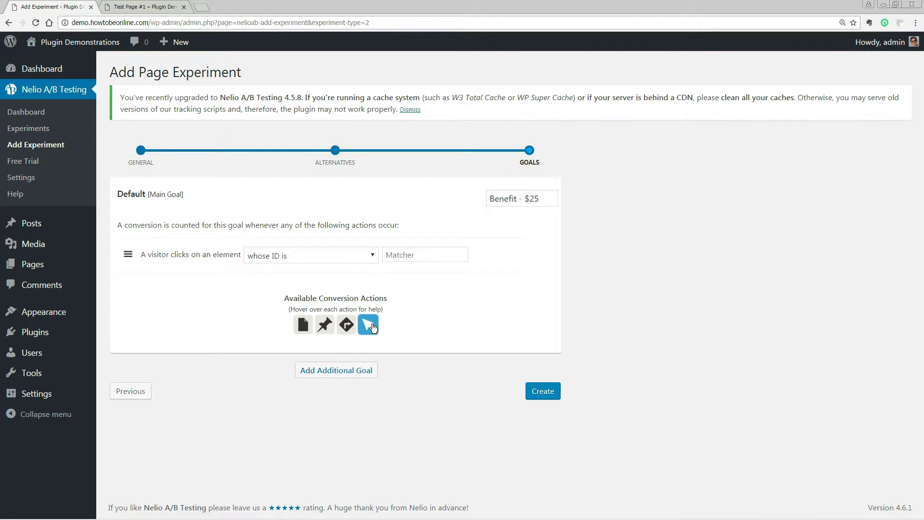
pyautogui.click(303, 323)
pyautogui.click(331, 259)
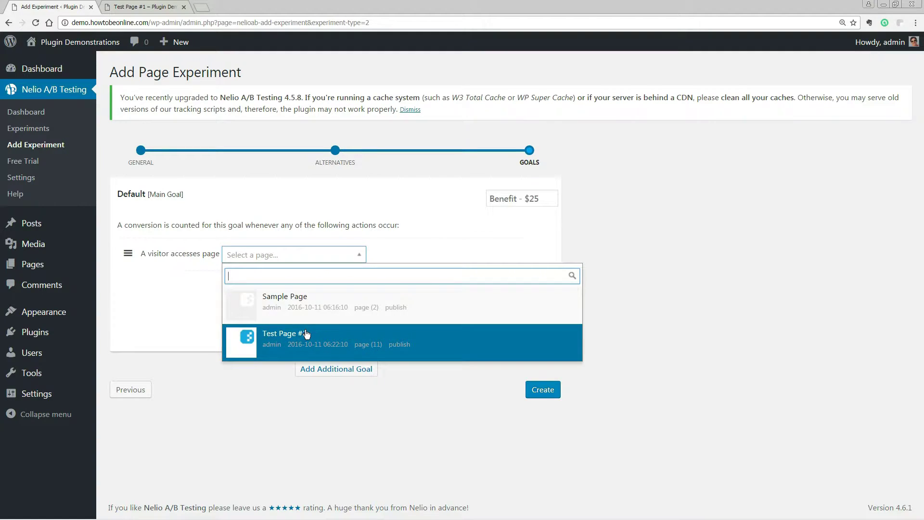
pyautogui.click(307, 333)
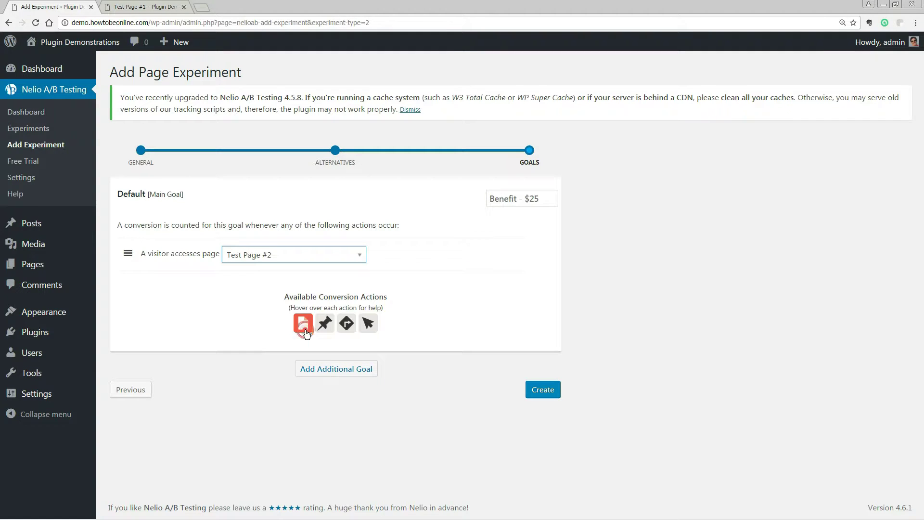
pyautogui.click(541, 389)
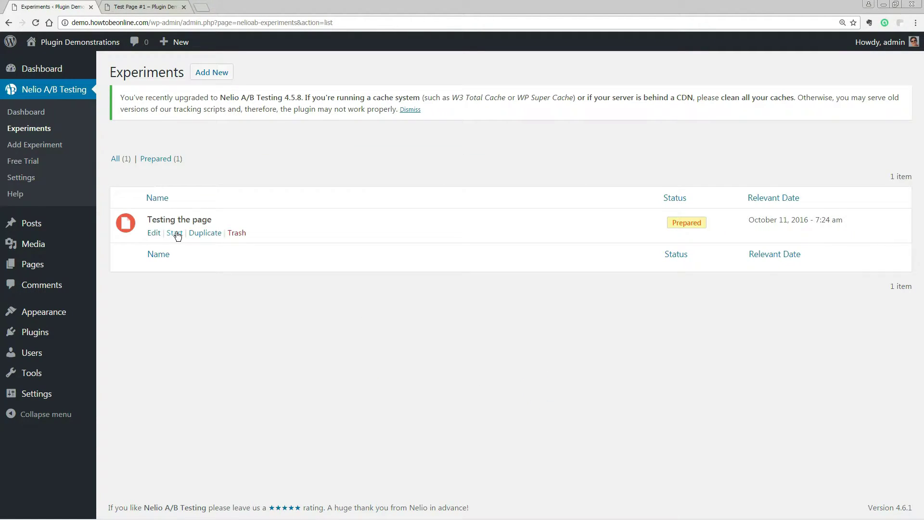
# - Start and confirm the 'Testing the page' experiment, then return to the Nelio dashboard
pyautogui.click(175, 233)
pyautogui.click(528, 318)
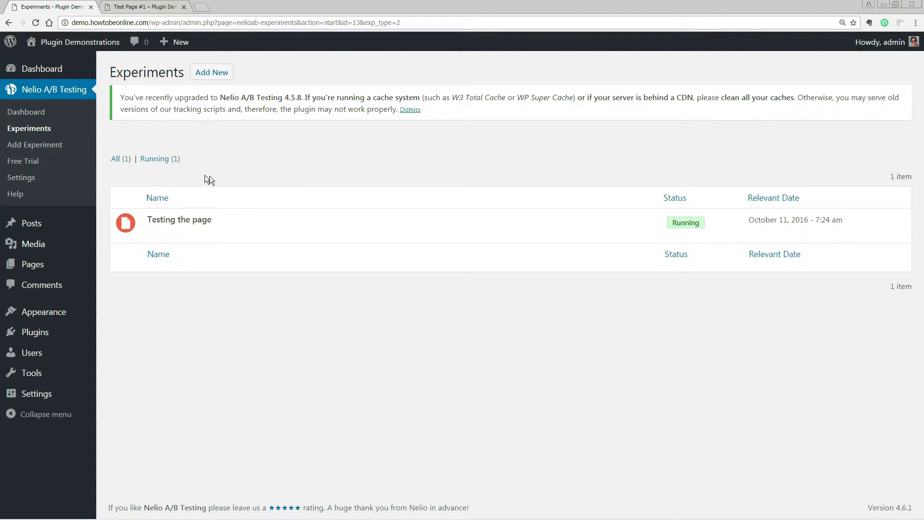
pyautogui.click(26, 112)
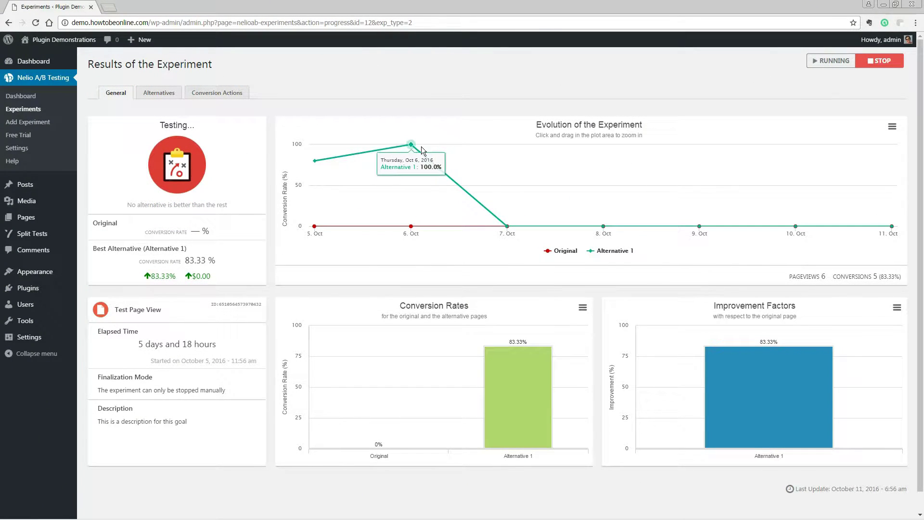
pyautogui.click(159, 93)
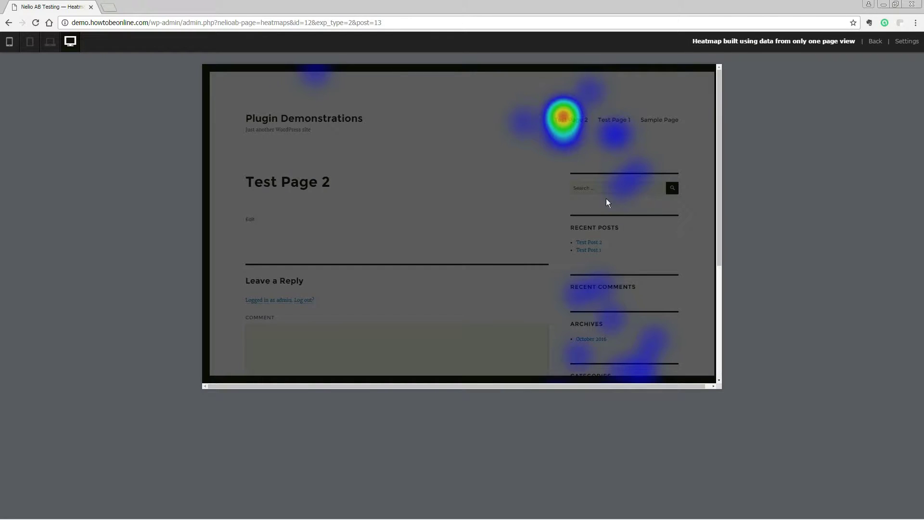
pyautogui.click(875, 41)
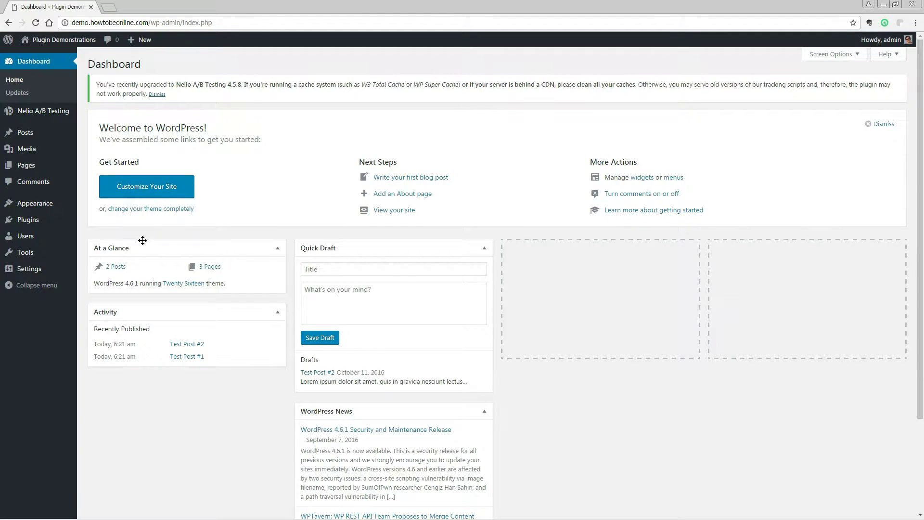
# - Search the plugin directory for 'simple page tester', then install and activate Simple Page Tester
pyautogui.moveTo(41, 223)
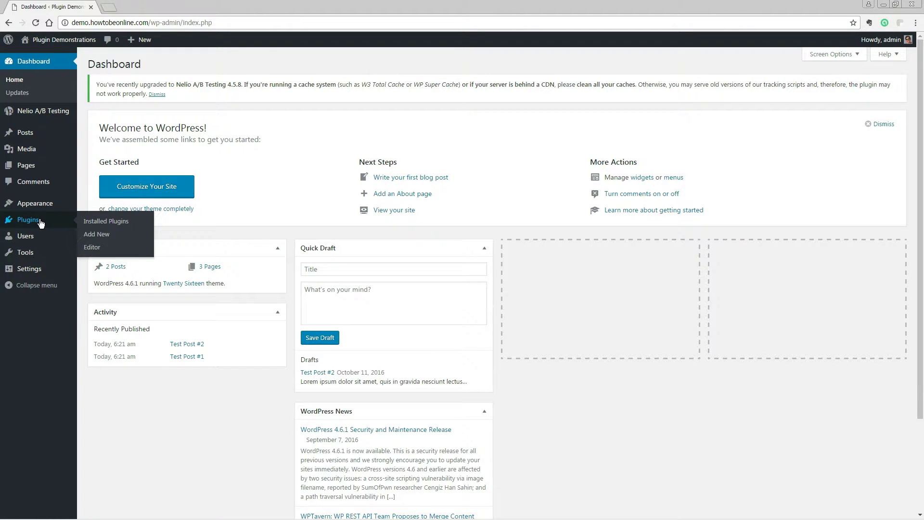
pyautogui.click(105, 238)
pyautogui.click(804, 126)
pyautogui.write('simple page tester')
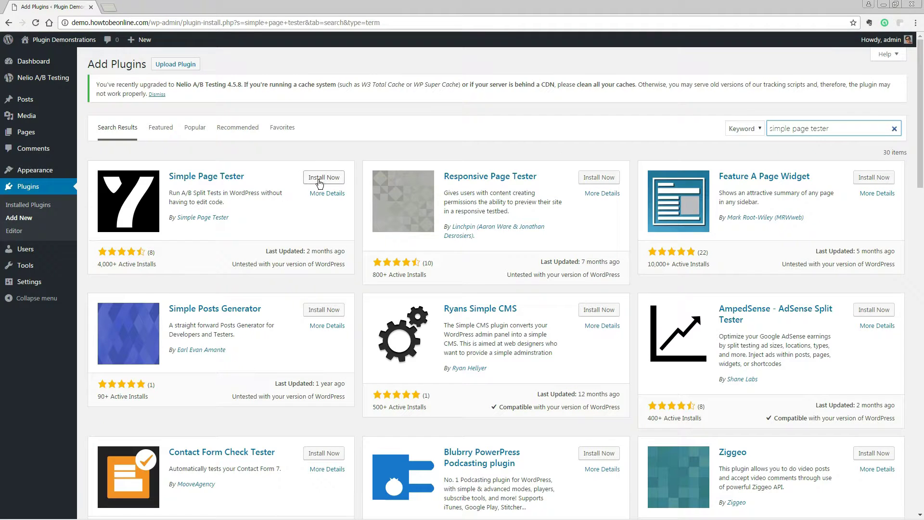
pyautogui.click(323, 177)
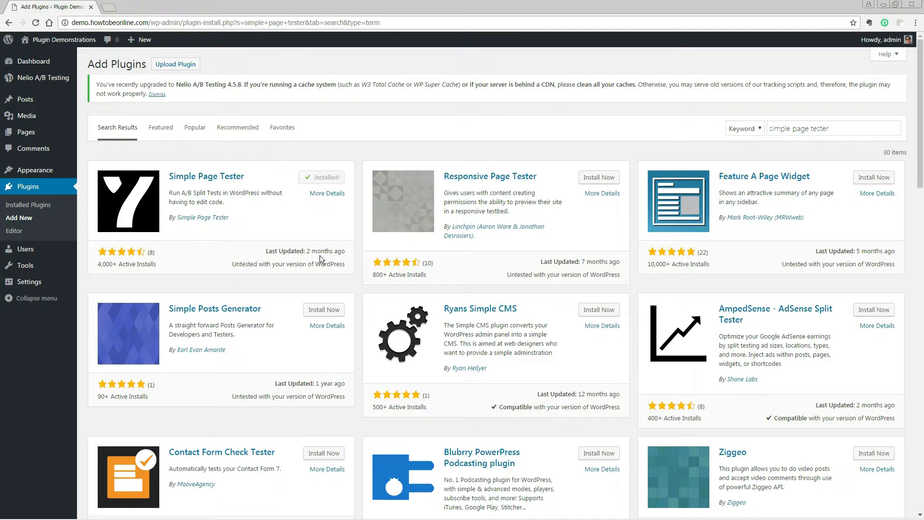
pyautogui.click(329, 179)
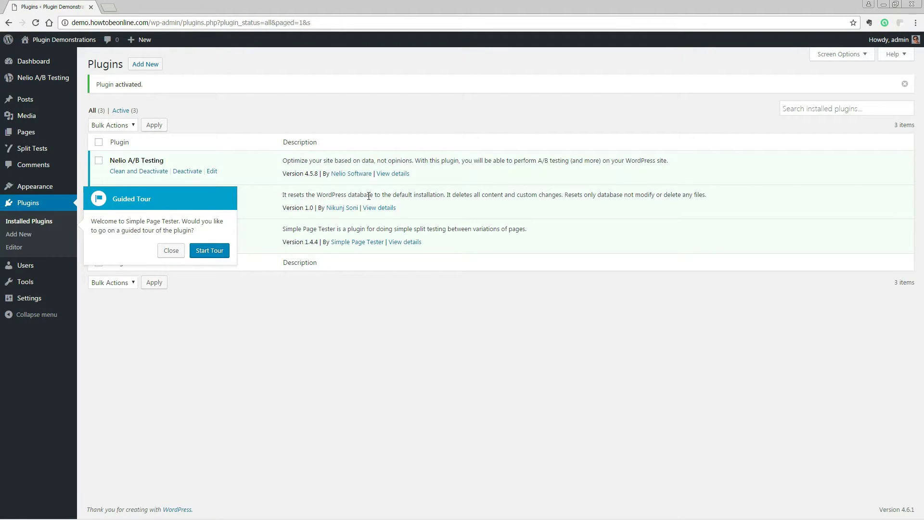
# - Go through the Simple Page Tester guided tour with two Next steps, then close it
pyautogui.click(212, 250)
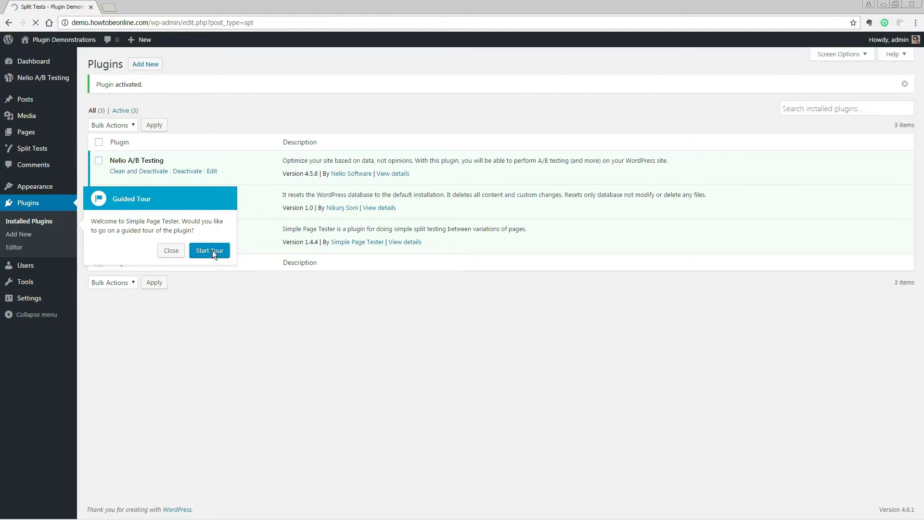
pyautogui.click(224, 203)
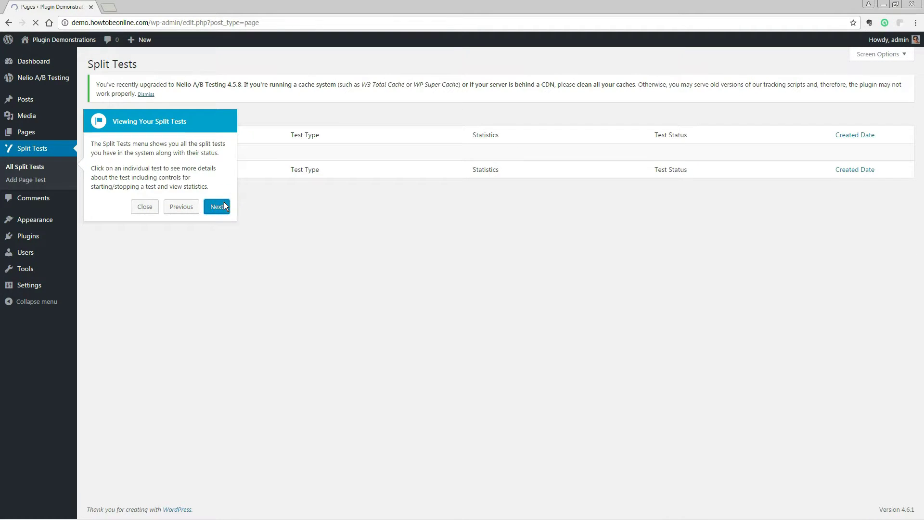
pyautogui.click(223, 201)
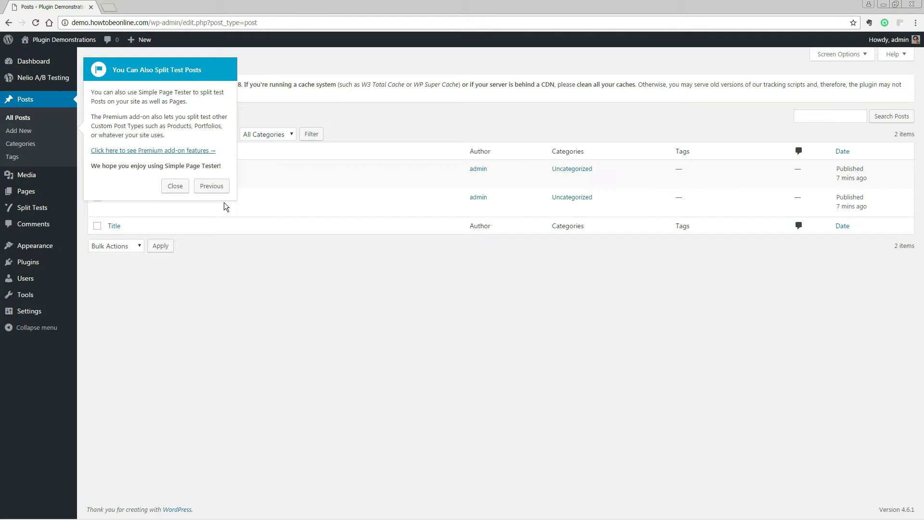
pyautogui.click(172, 184)
pyautogui.moveTo(200, 181)
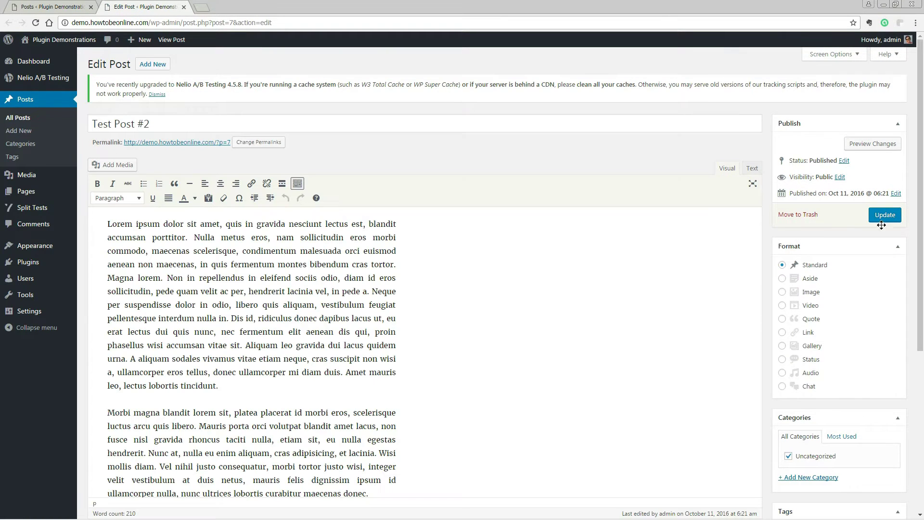
# - Collapse the Publish, Format, Categories, Tags and Featured Image boxes, then set up a split test duplicating the master page
pyautogui.click(897, 124)
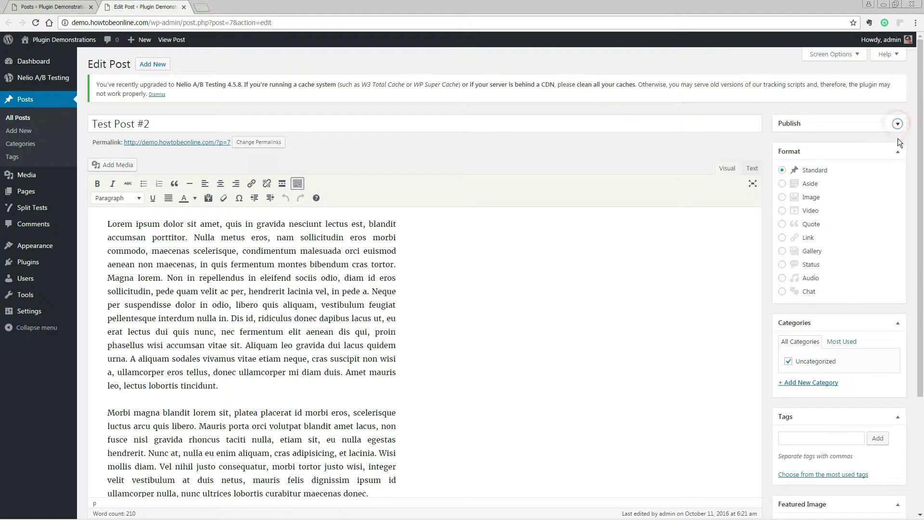
pyautogui.click(898, 151)
pyautogui.click(897, 180)
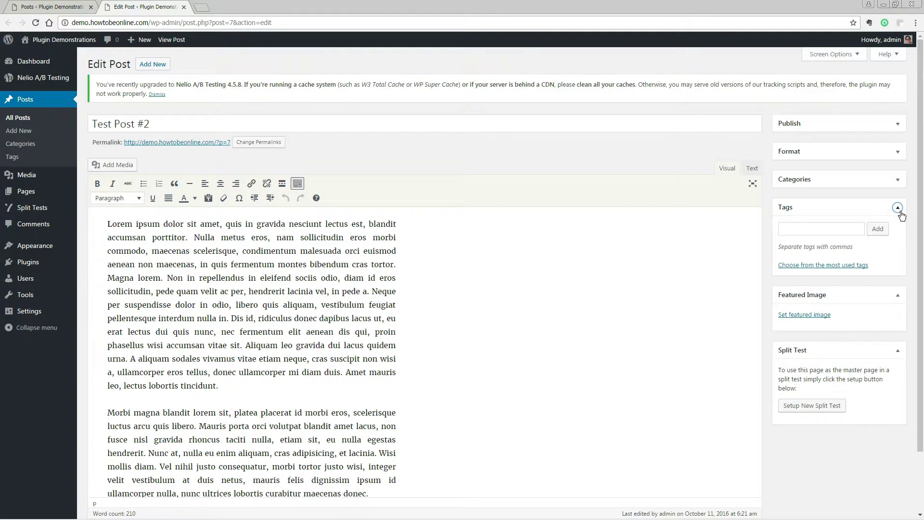
pyautogui.click(898, 208)
pyautogui.click(897, 235)
pyautogui.click(813, 320)
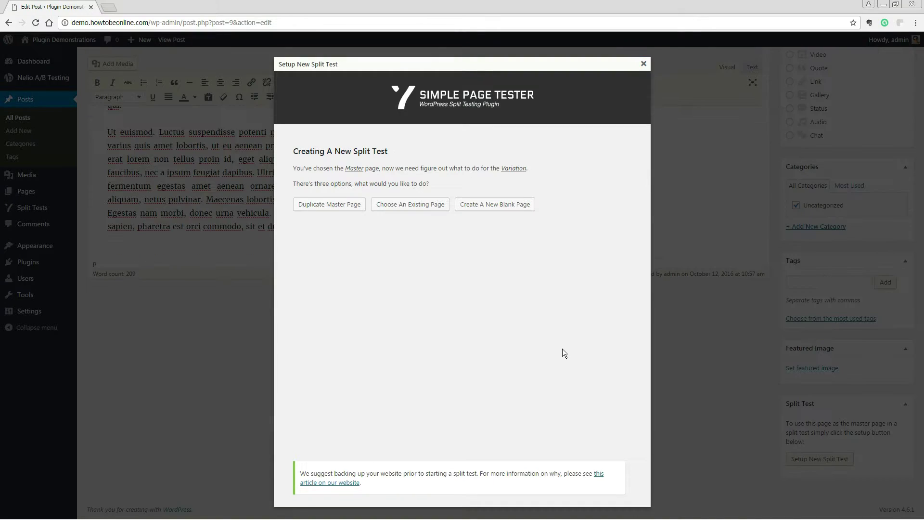
pyautogui.click(335, 206)
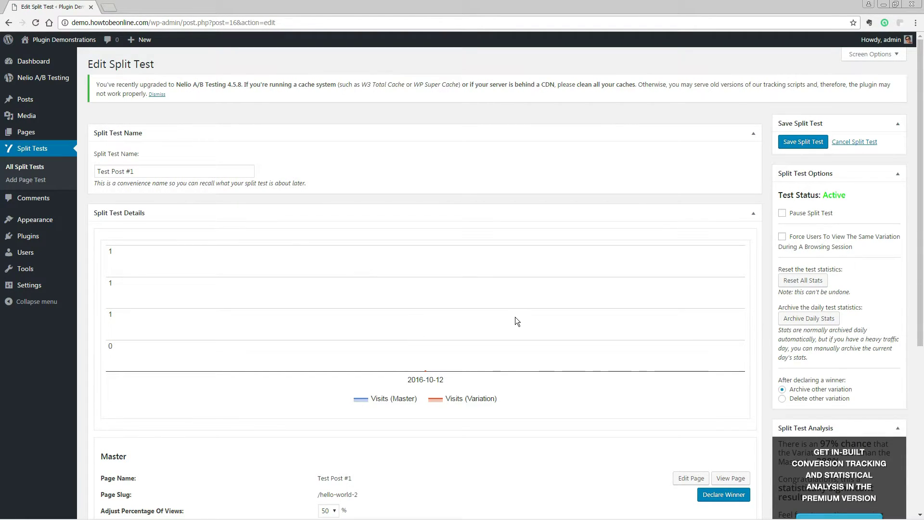
# - Open the first Test Post #1 for editing, then go to the Split Tests list
pyautogui.scroll(-4, 515, 318)
pyautogui.scroll(2, 515, 318)
pyautogui.scroll(2, 515, 317)
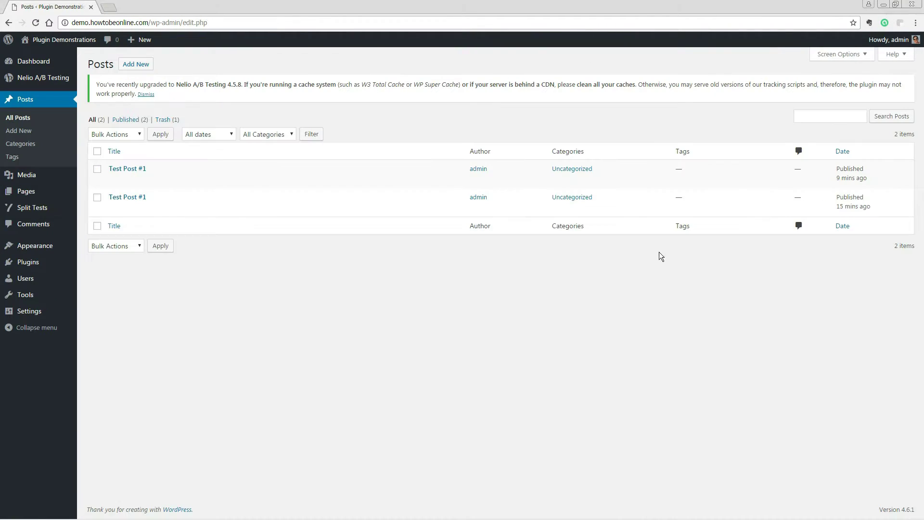
pyautogui.moveTo(156, 212)
pyautogui.click(114, 181)
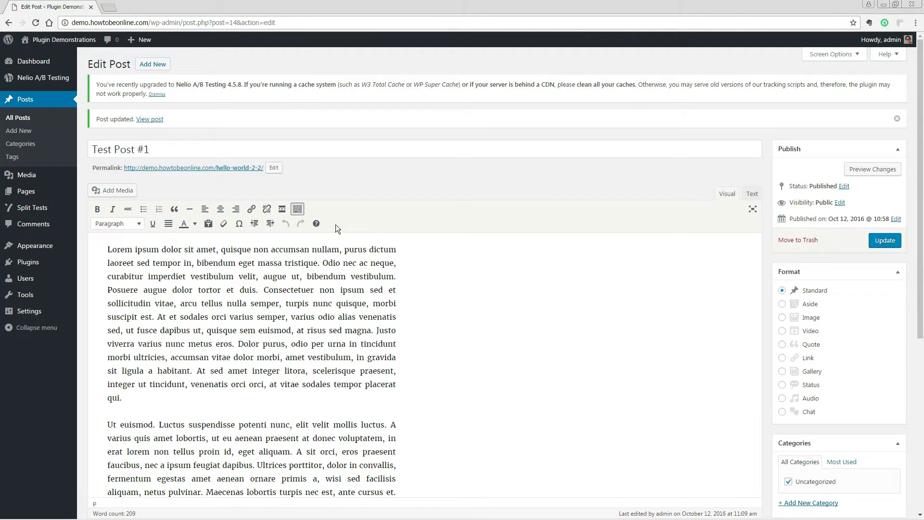
pyautogui.click(46, 208)
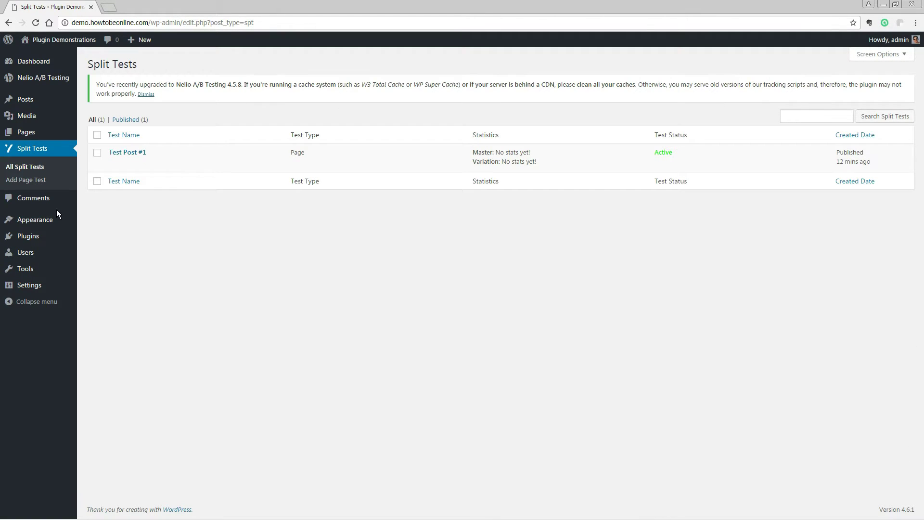
# - Open the Test Post #1 split test, pause it, and declare Master the winner
pyautogui.moveTo(185, 160)
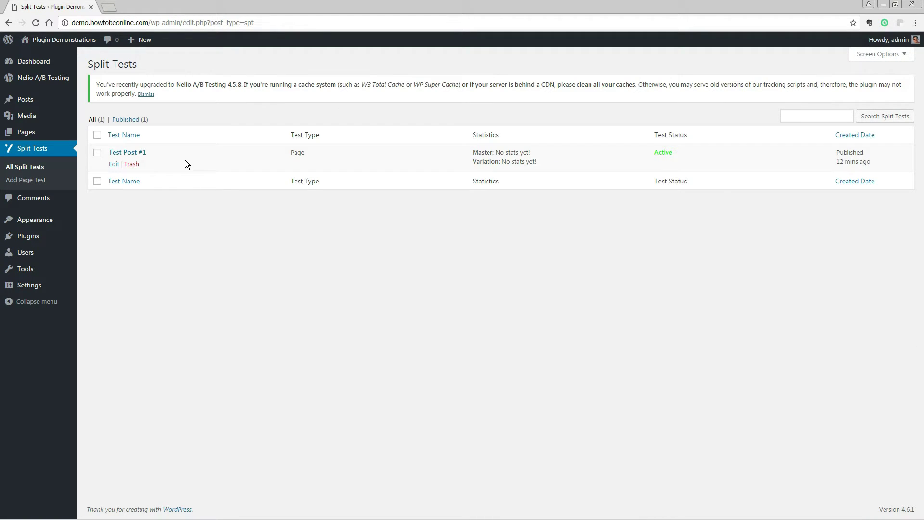
pyautogui.click(130, 153)
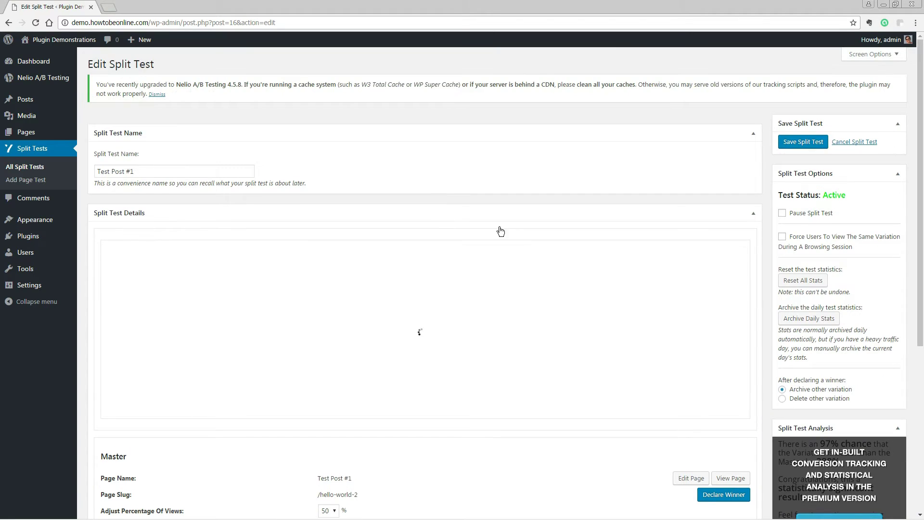
pyautogui.moveTo(920, 213); pyautogui.dragTo(909, 155)
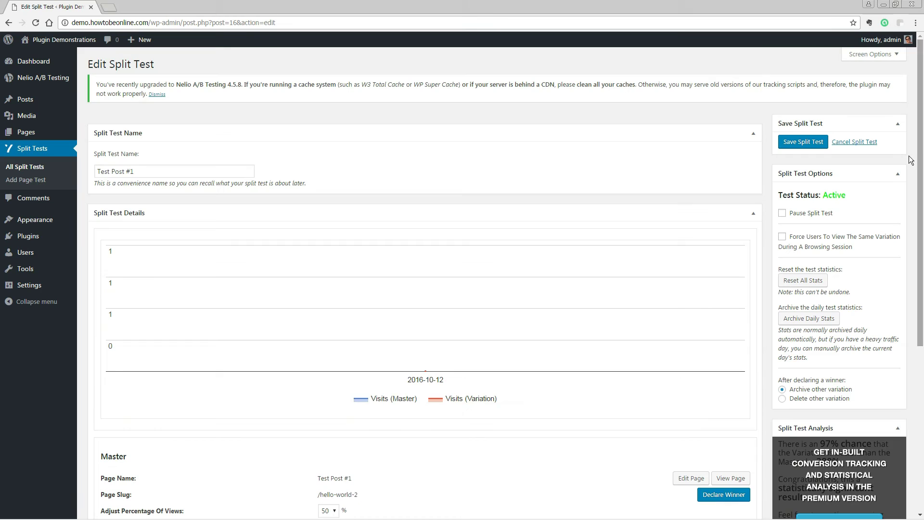
pyautogui.click(782, 213)
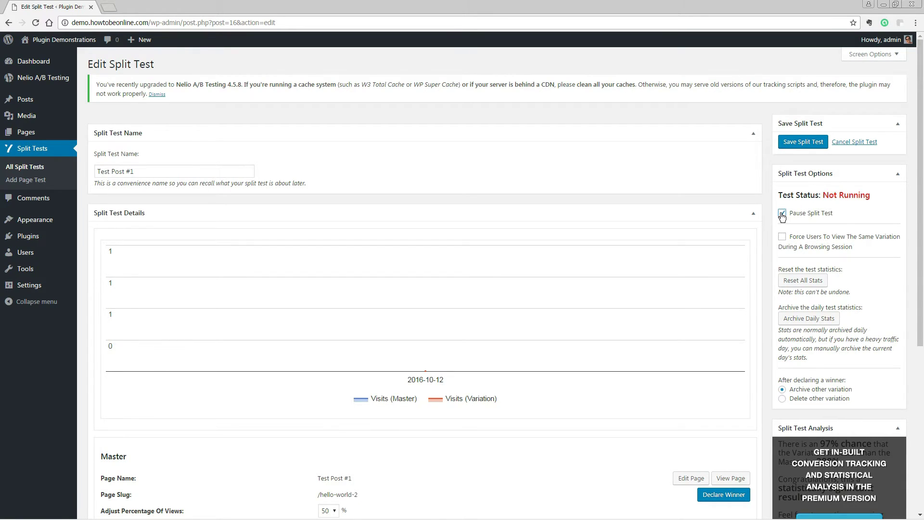
pyautogui.scroll(-5, 782, 216)
pyautogui.click(713, 268)
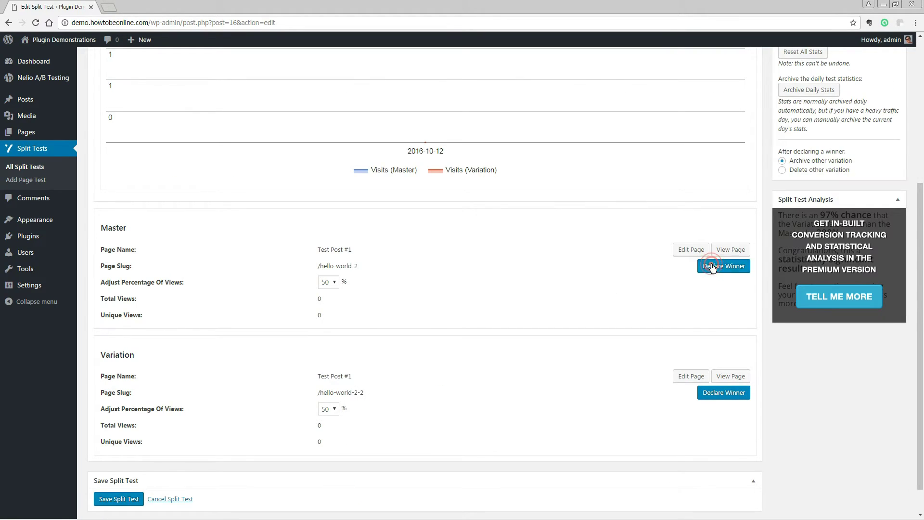